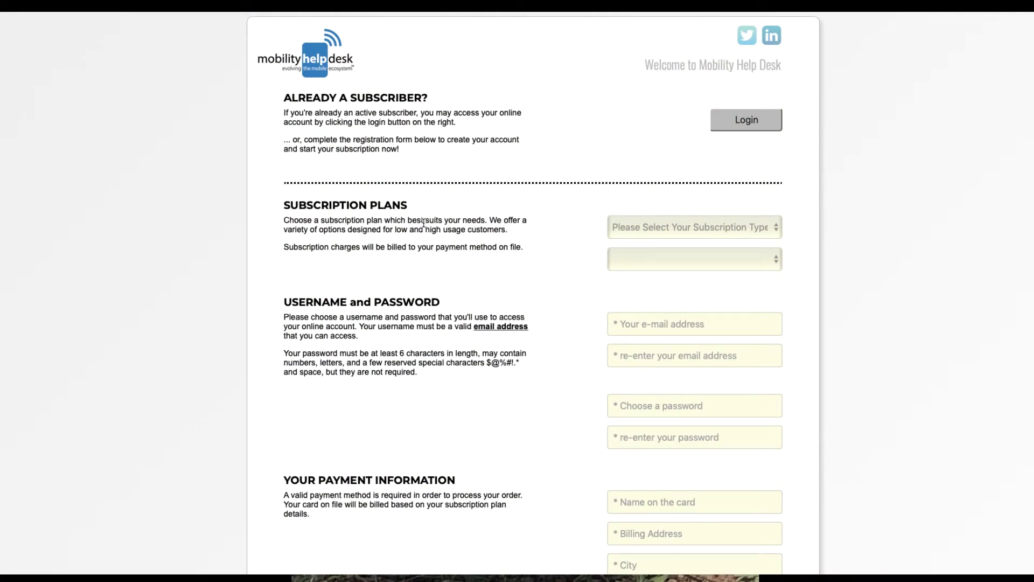
Select AT&T Domestic as the subscription type and the 100mbps (ATT) Mobile Broadband Unlimited $365 plan.
left_click(691, 230)
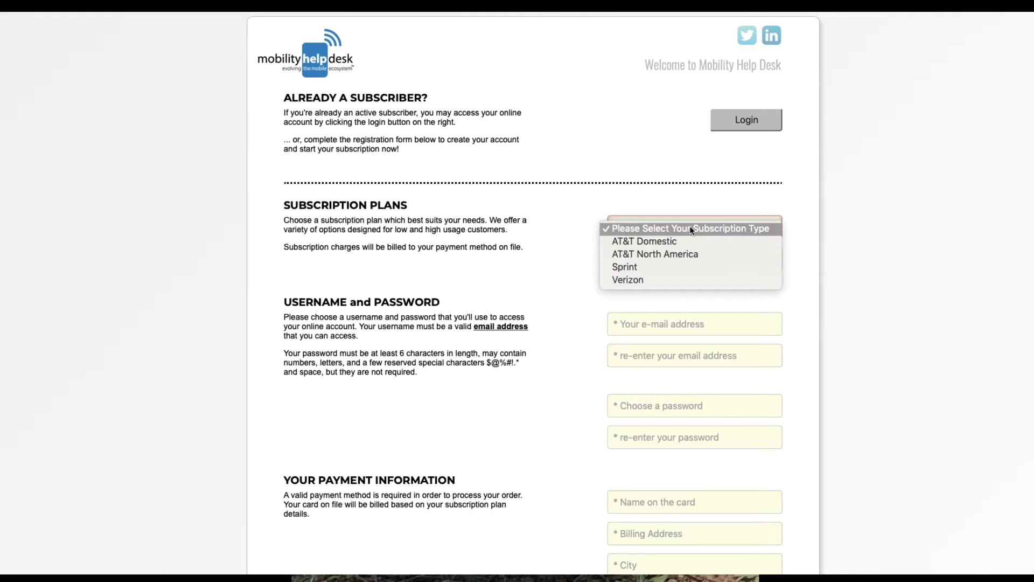
key("Escape")
key("a")
left_click(689, 258)
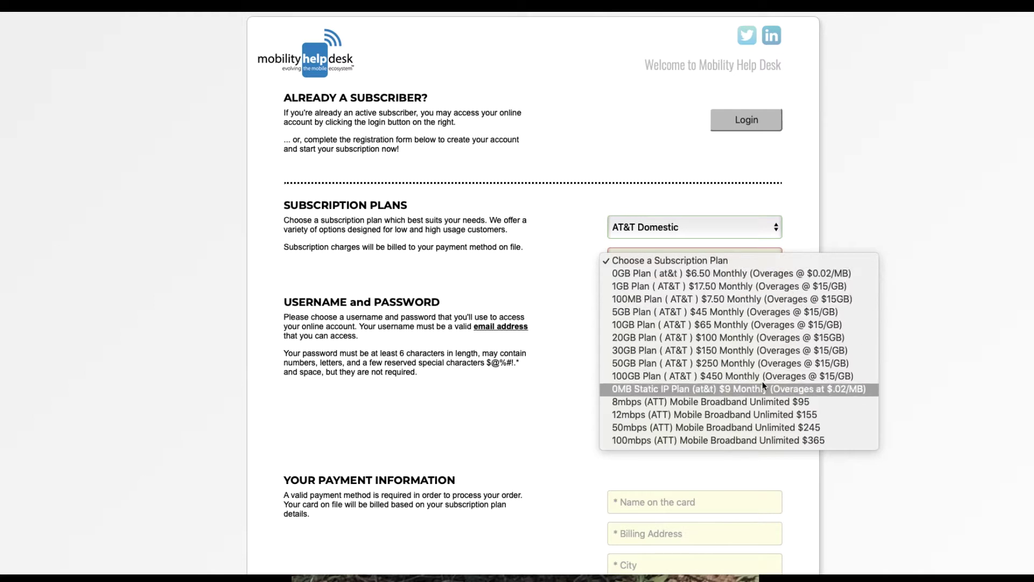
left_click(765, 440)
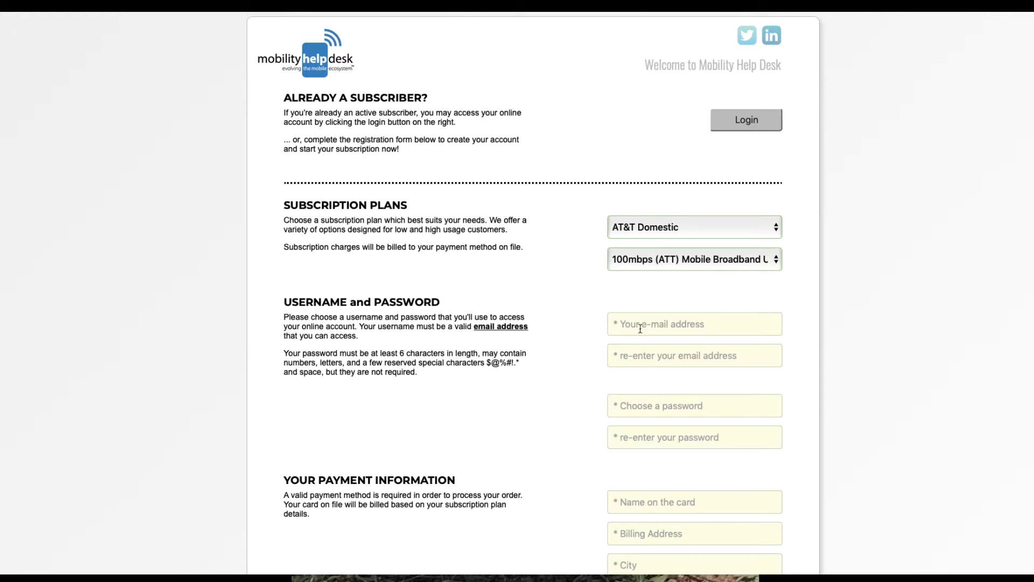
Enter the login e-mail address in both the e-mail and confirmation fields.
left_click(660, 326)
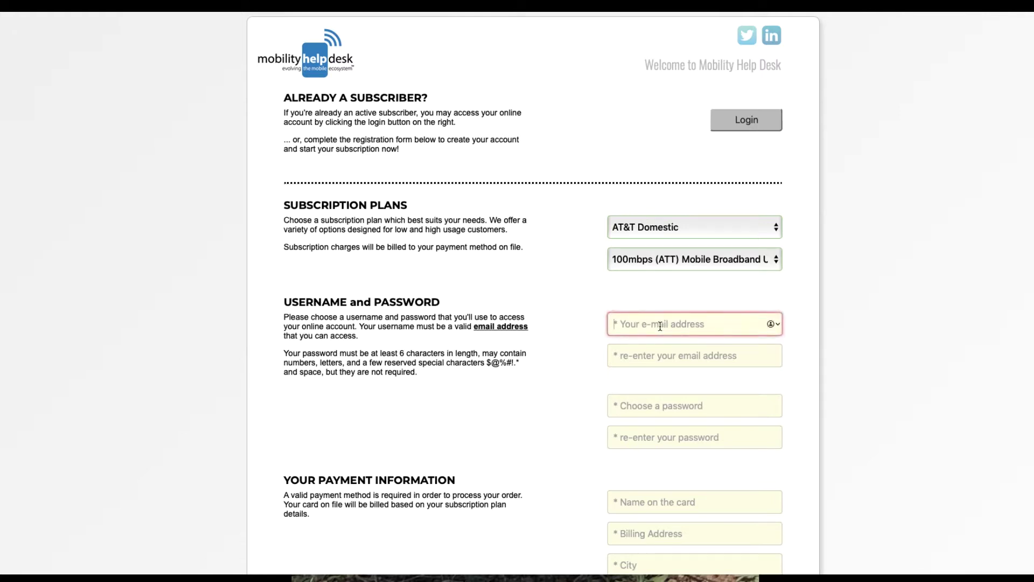
type("yourema")
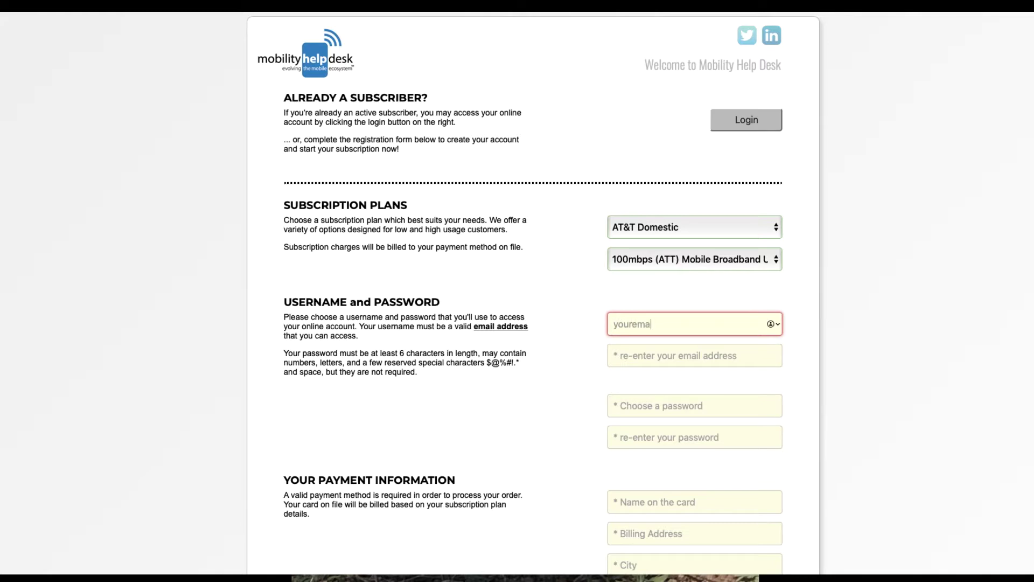
type("il@mail.com")
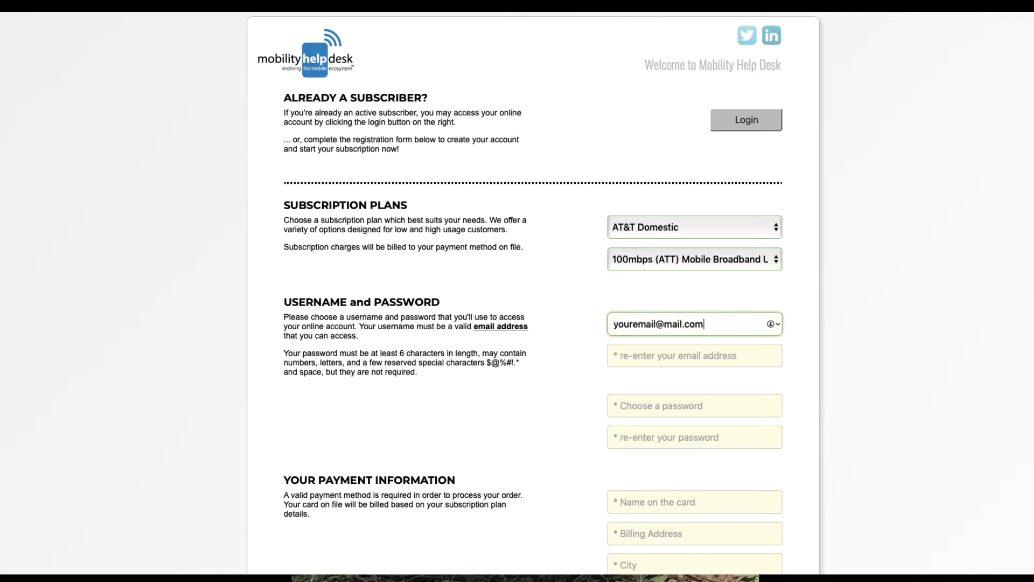
key("Tab")
type("youre")
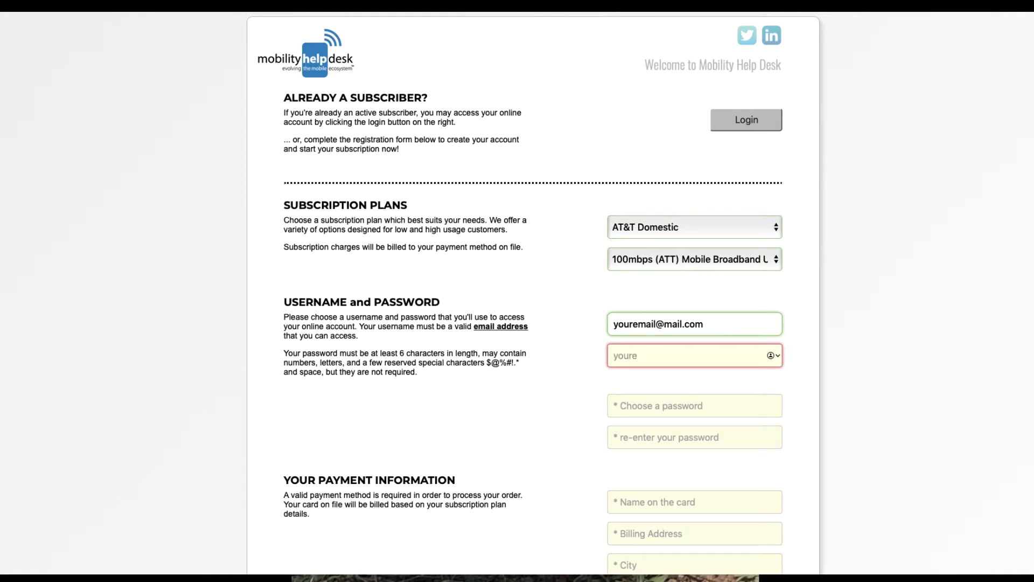
type("m")
type("il@m")
type("ail")
type("@")
type("mail.co")
type("m")
Enter a six-character password and re-enter a matching confirmation, correcting the mistyped one.
key("Tab")
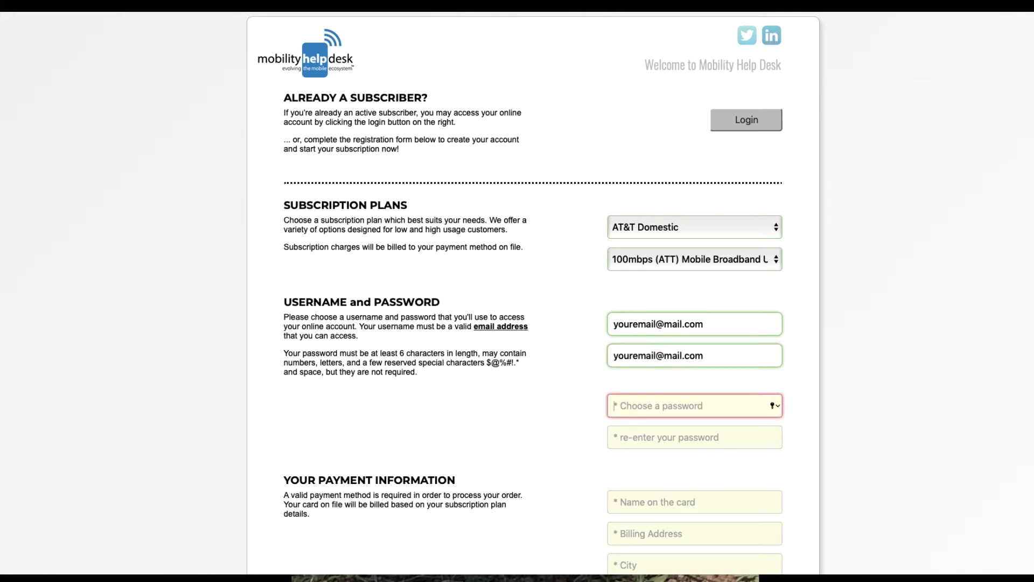
type("123456")
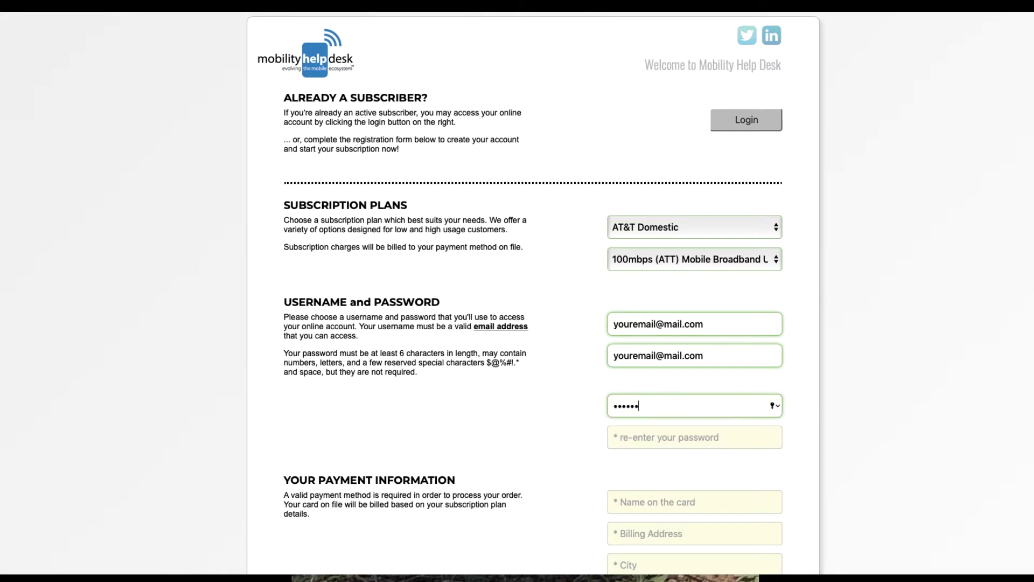
key("Tab")
type("1234")
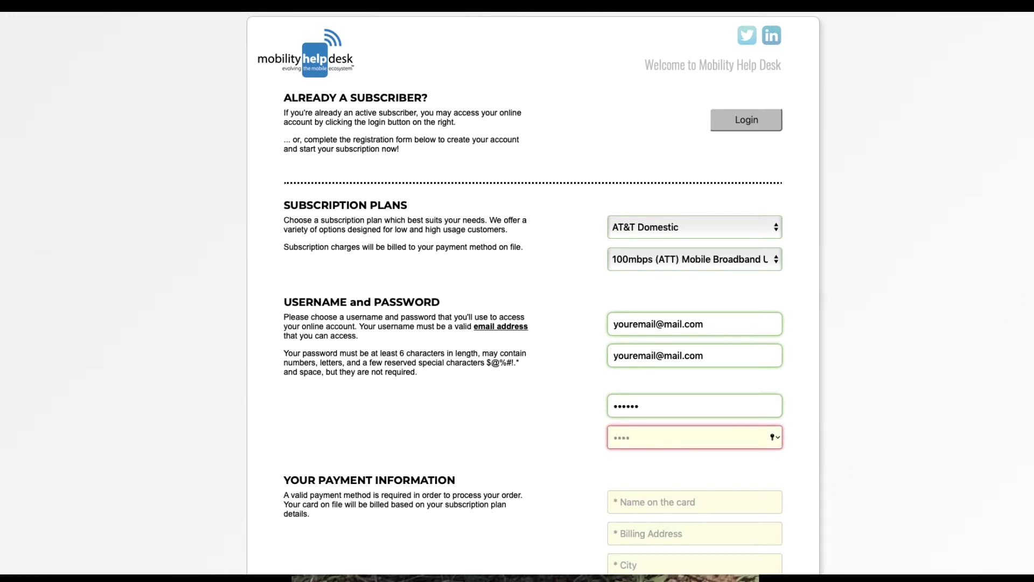
type("56")
key("Tab")
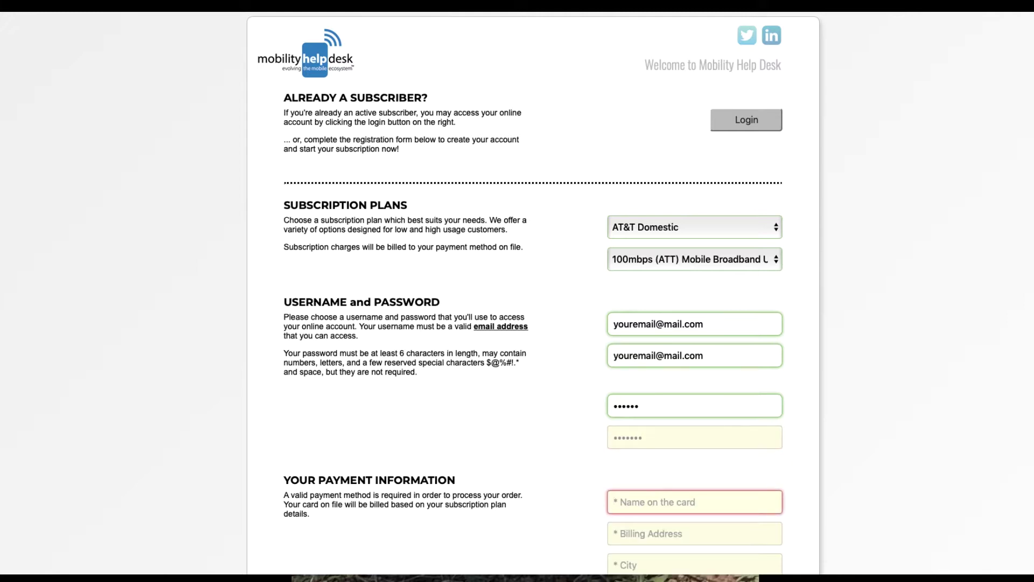
left_click(652, 439)
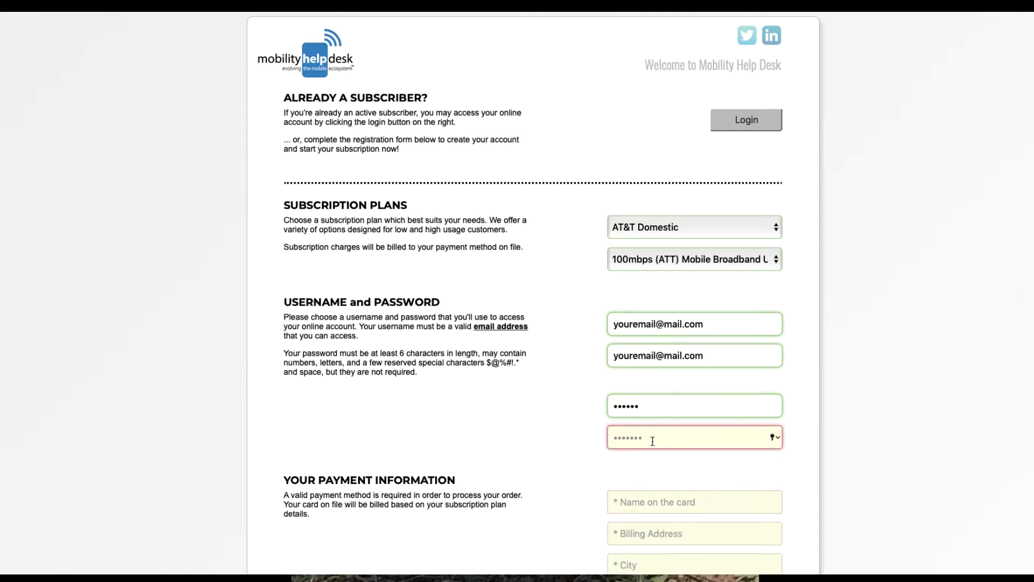
key("BackSpace")
key("BackSpace")
key("BackSpace")
key("BackSpace")
key("BackSpace")
key("BackSpace")
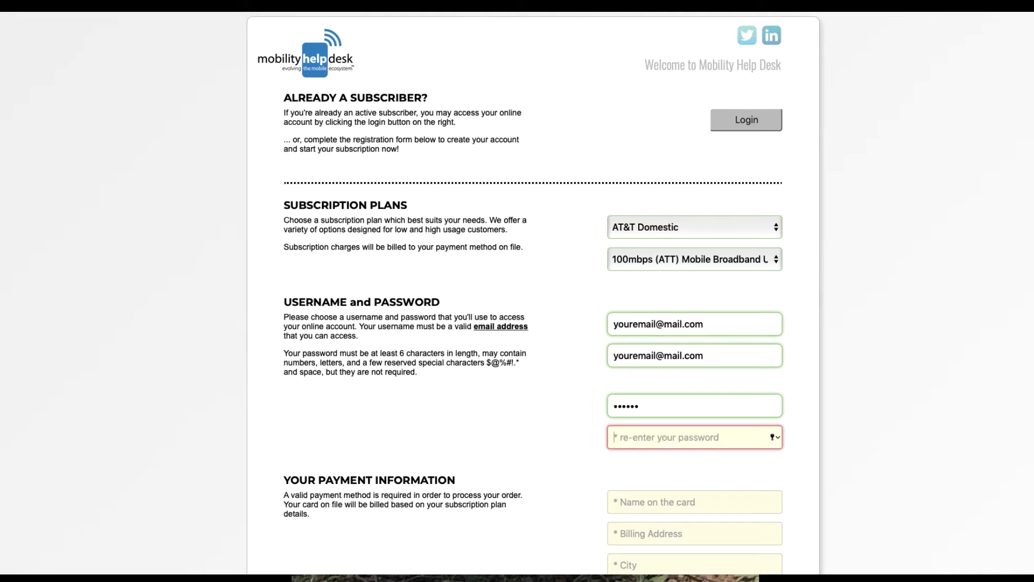
type("••••••")
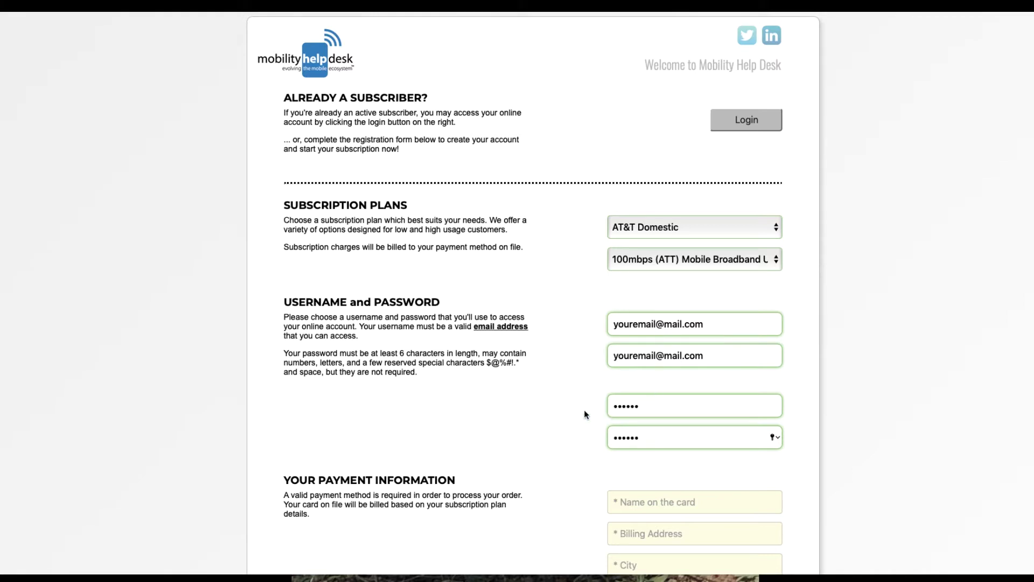
Fill in the cardholder's name, the billing street address and the city.
scroll(574, 406, "down", 3)
scroll(566, 361, "down", 3)
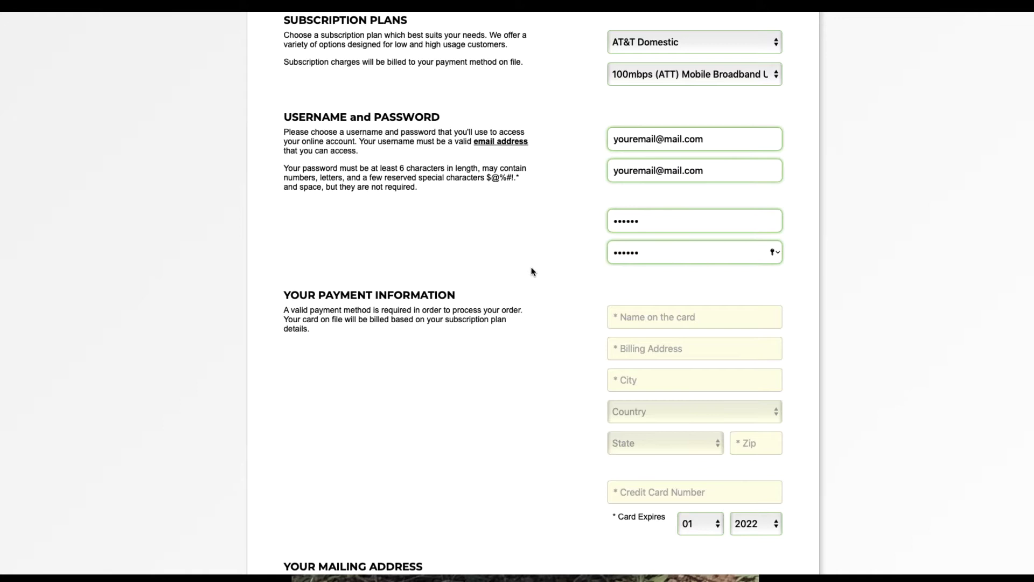
left_click(649, 317)
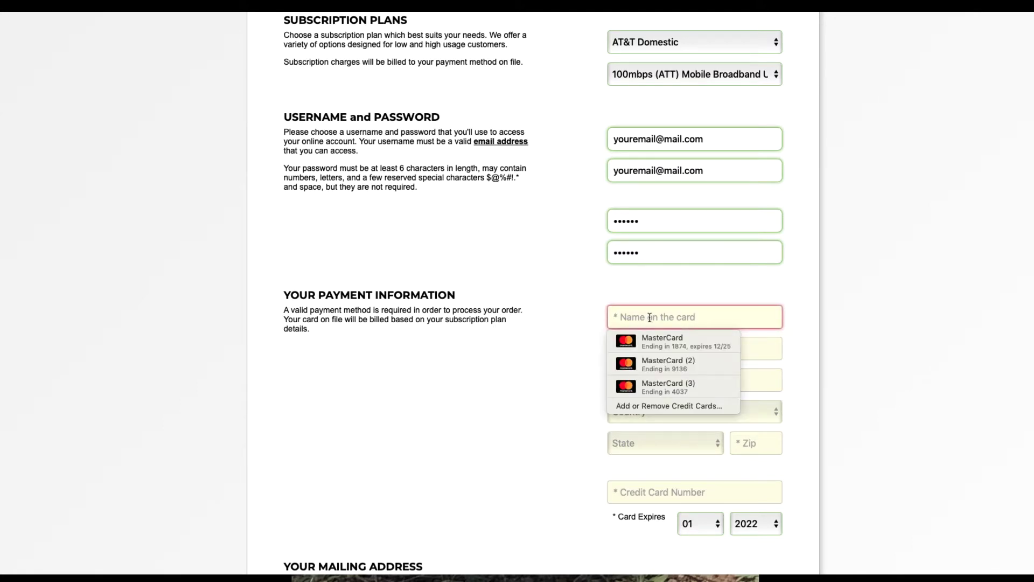
type("Bob")
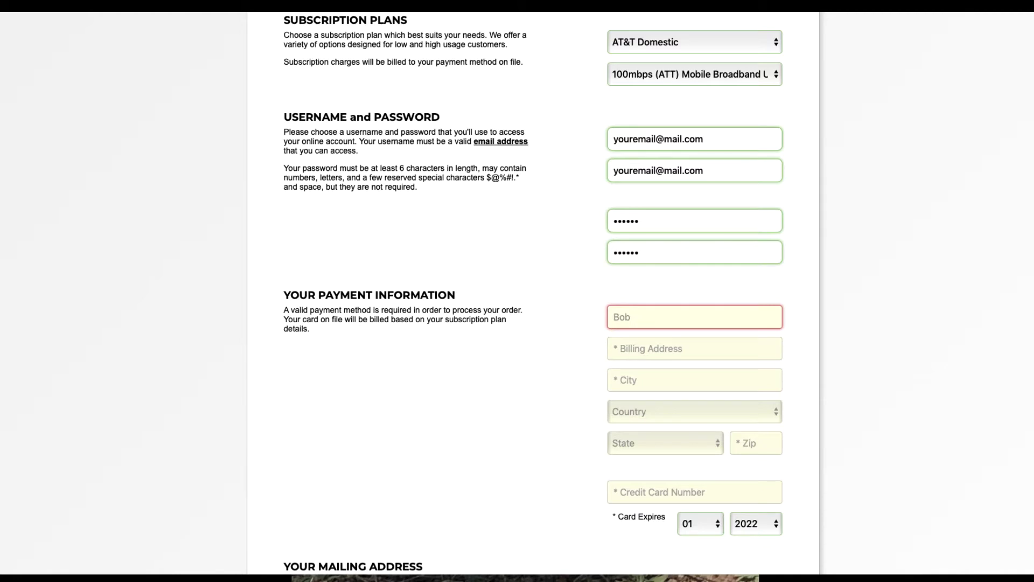
type(" Smith")
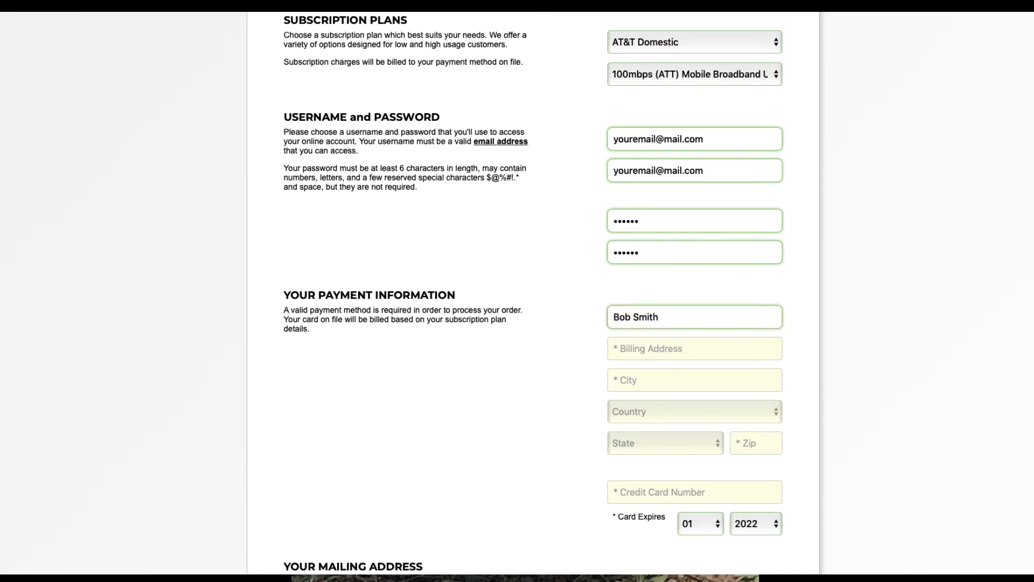
left_click(694, 348)
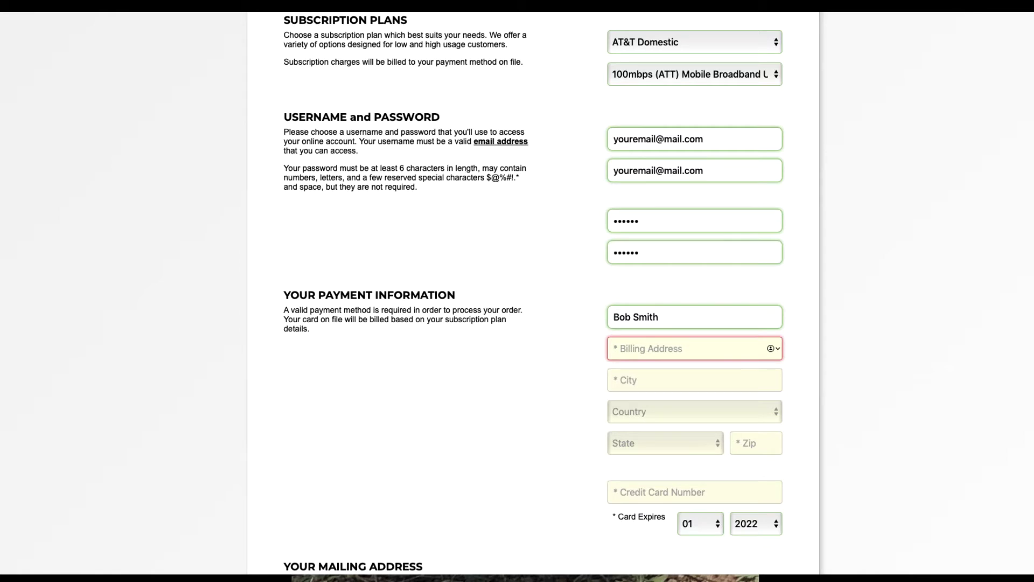
type("123 main ")
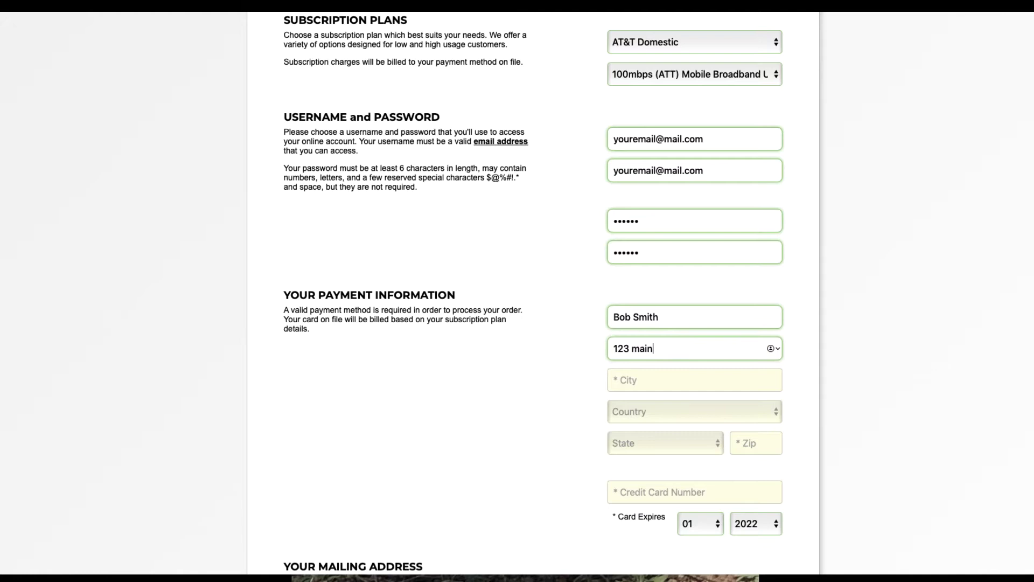
type("st")
key("Tab")
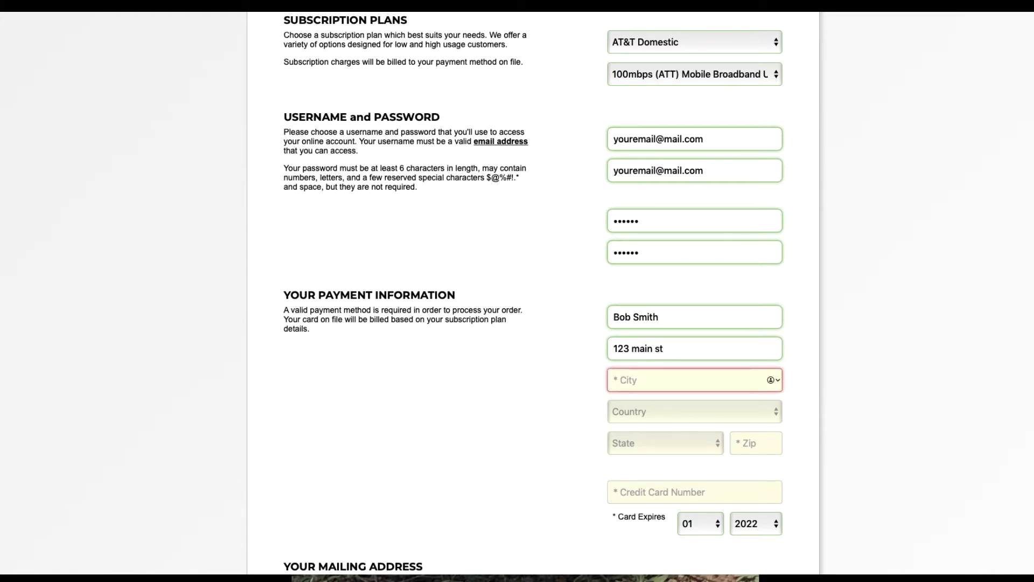
type("your city")
Set the billing country to US - United States, state to AK-Alaska, and enter the zip code.
key("Tab")
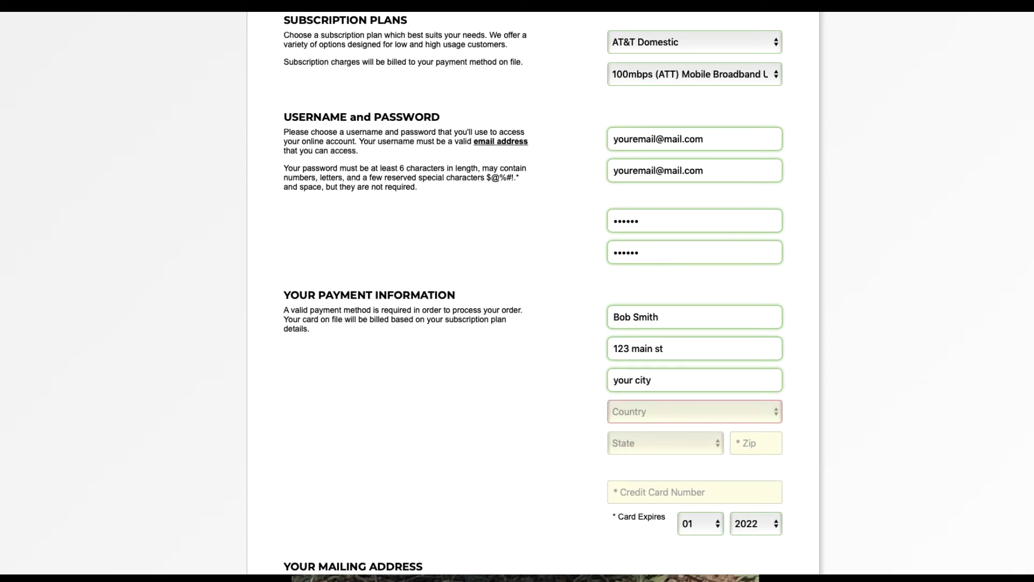
key("u")
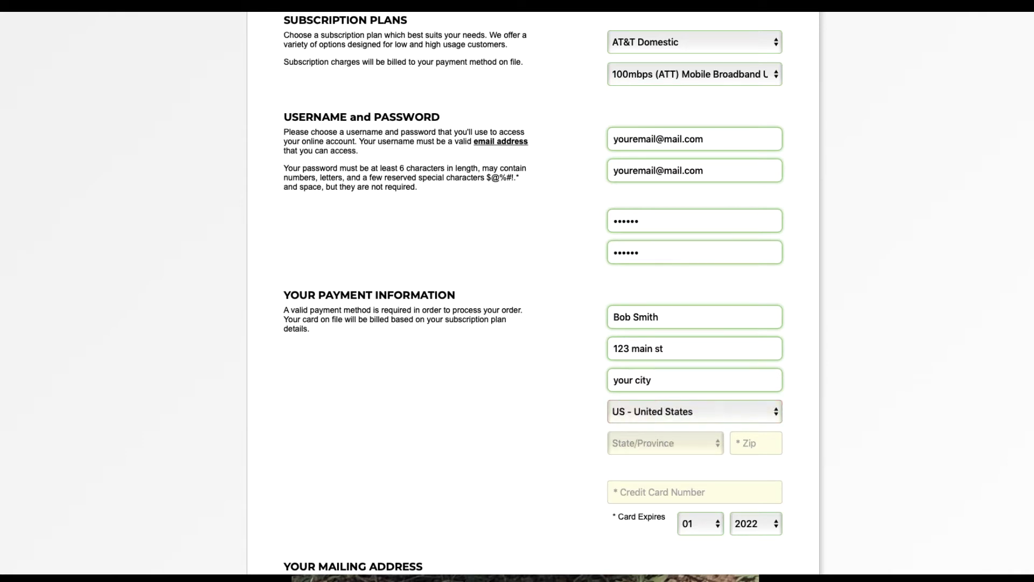
key("Tab")
key("a")
key("Tab")
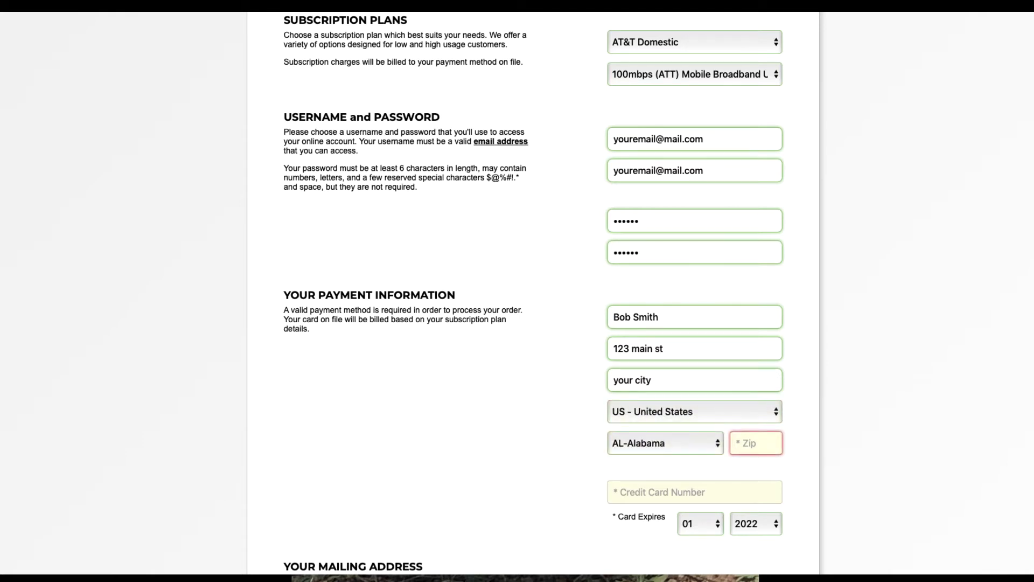
left_click(688, 436)
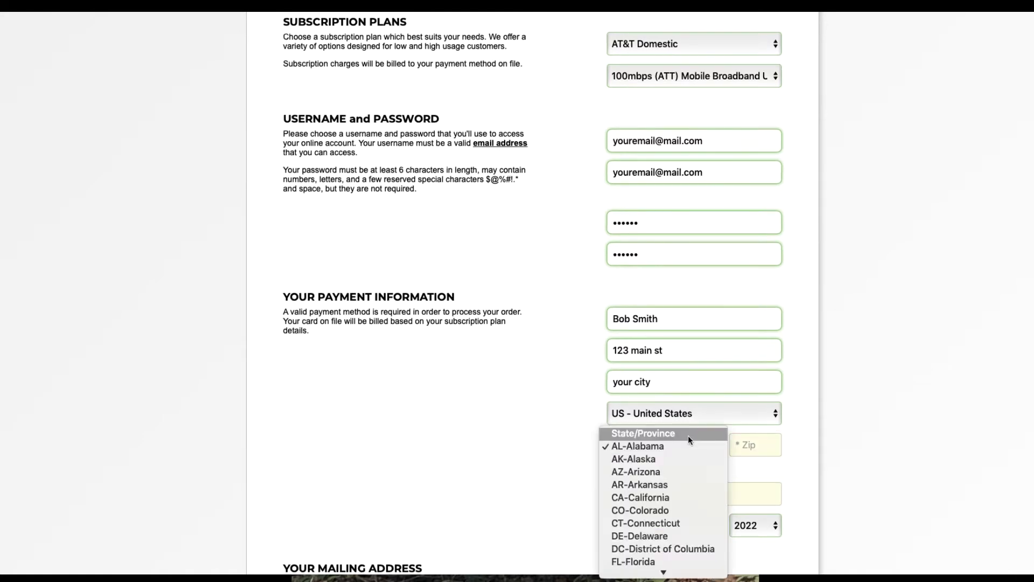
left_click(687, 459)
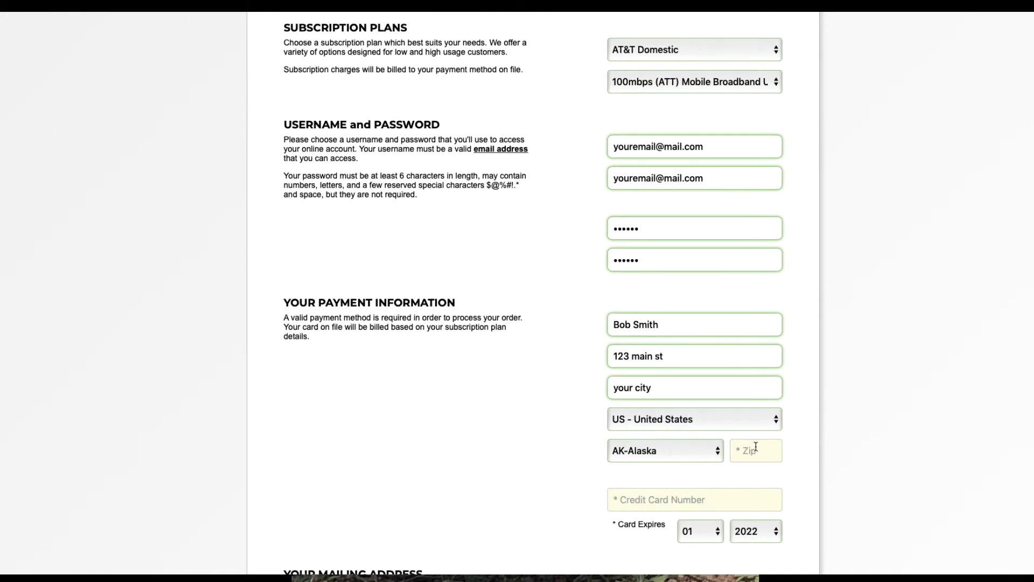
left_click(752, 443)
type("8888")
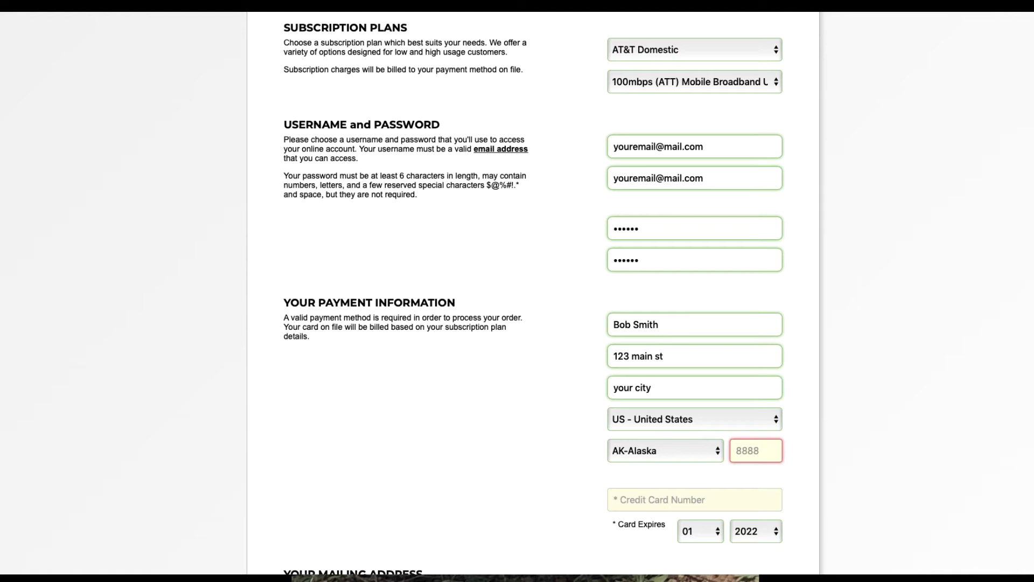
type("8")
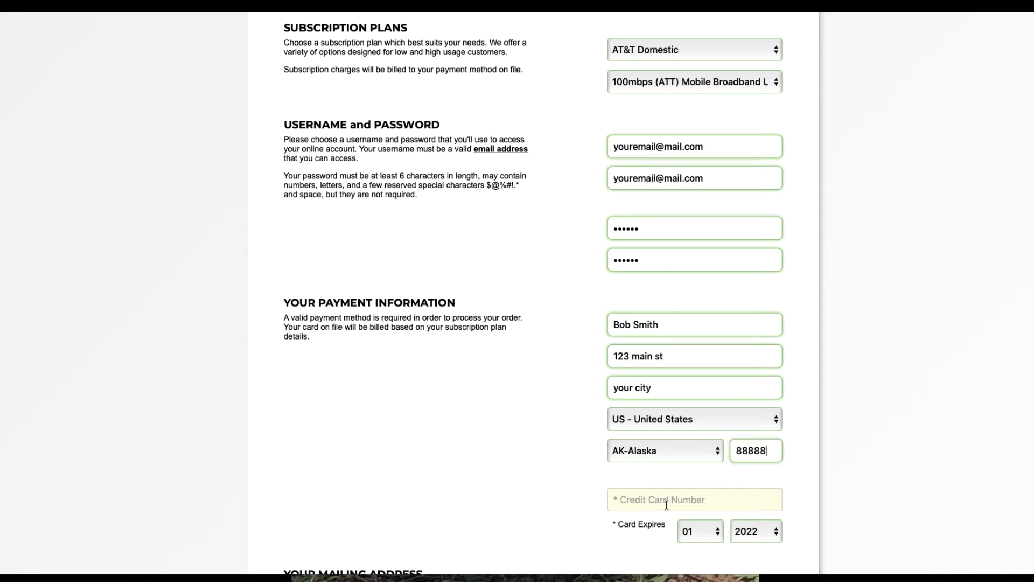
Enter the credit card number, correcting an initial typo.
left_click(666, 499)
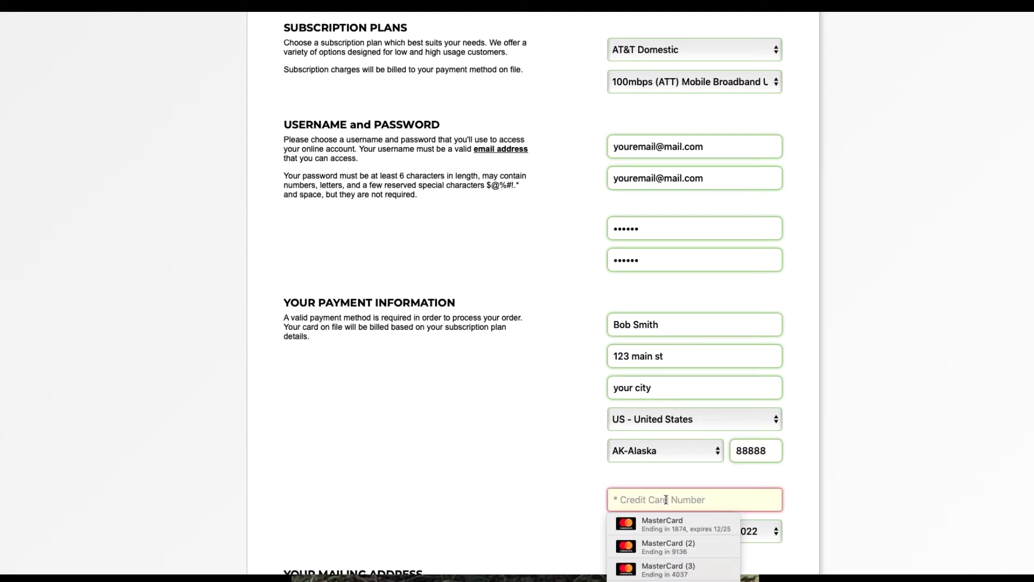
type("11")
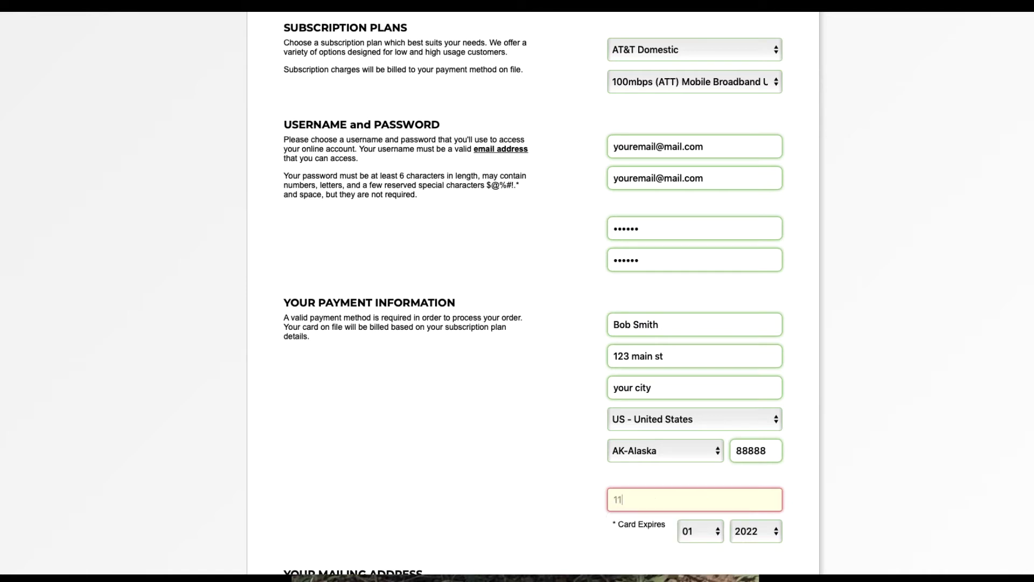
key("BackSpace")
key("BackSpace")
key("BackSpace")
type("4444-3333-2222-1111")
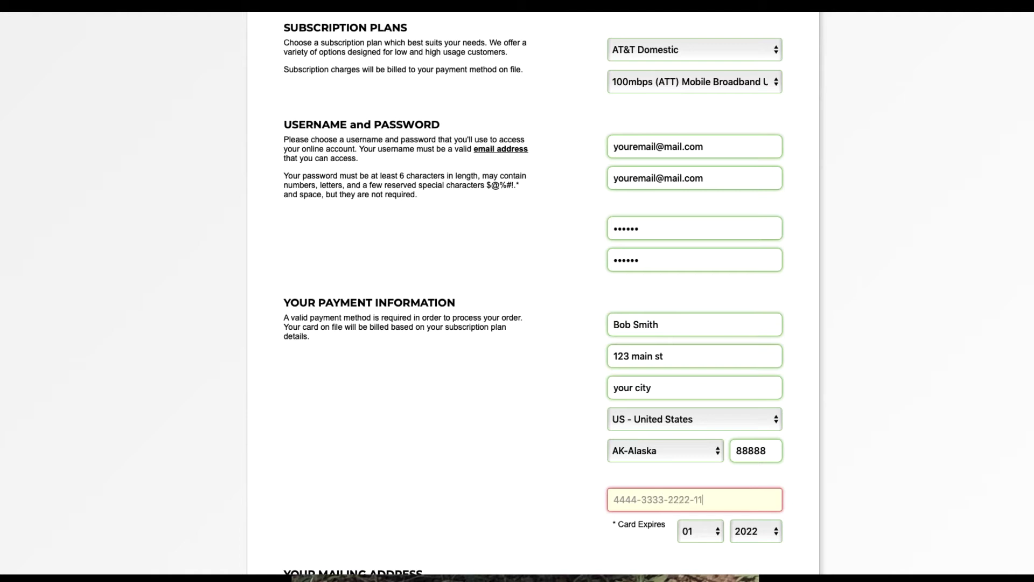
key("Tab")
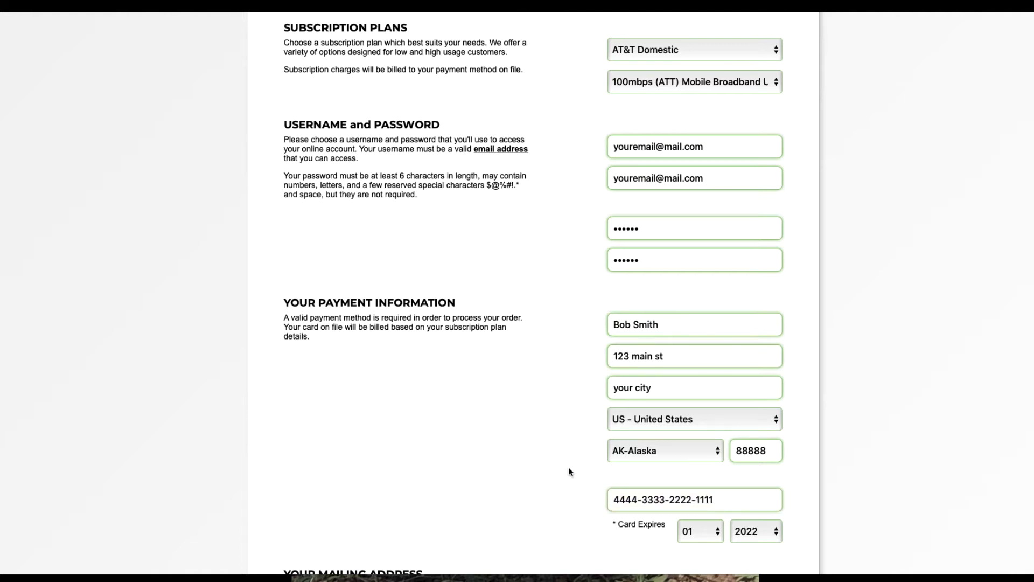
Reuse the payment information as the mailing address and add company name 'bob cycles'.
scroll(506, 436, "down", 3)
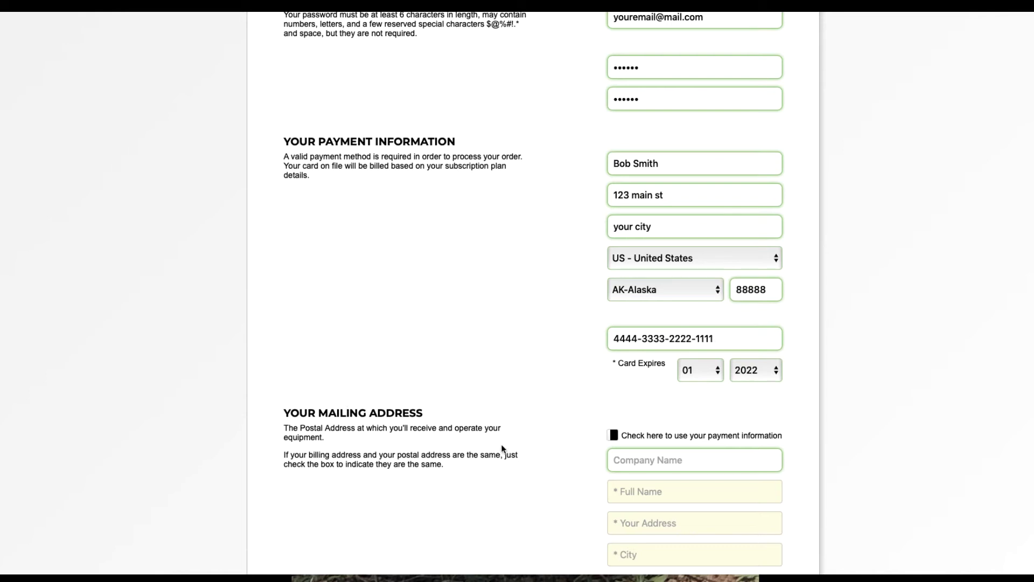
left_click(613, 435)
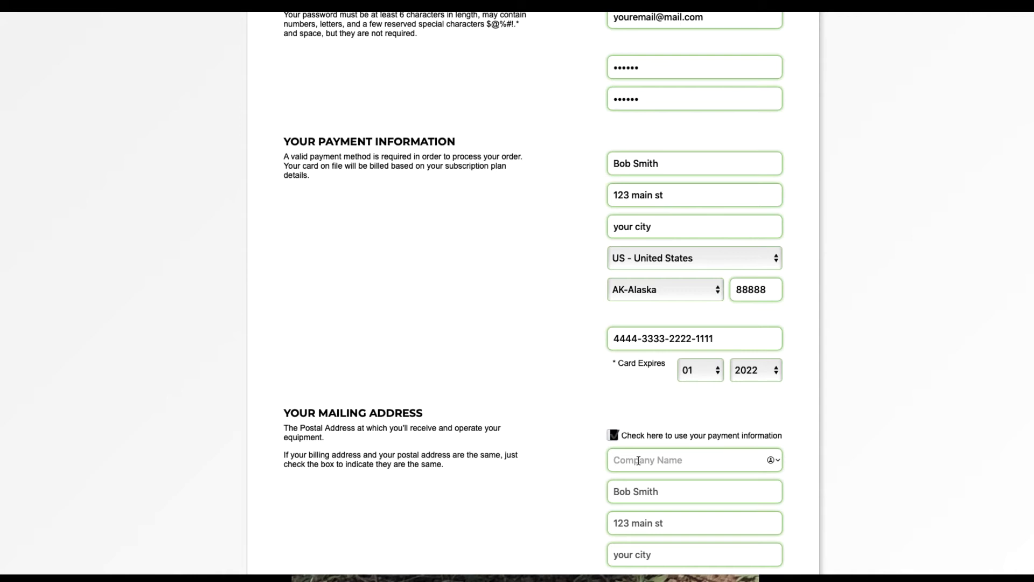
type("bob cycles")
Fill in the Billing Contact Phone field with the contact's phone number.
scroll(641, 463, "down", 4)
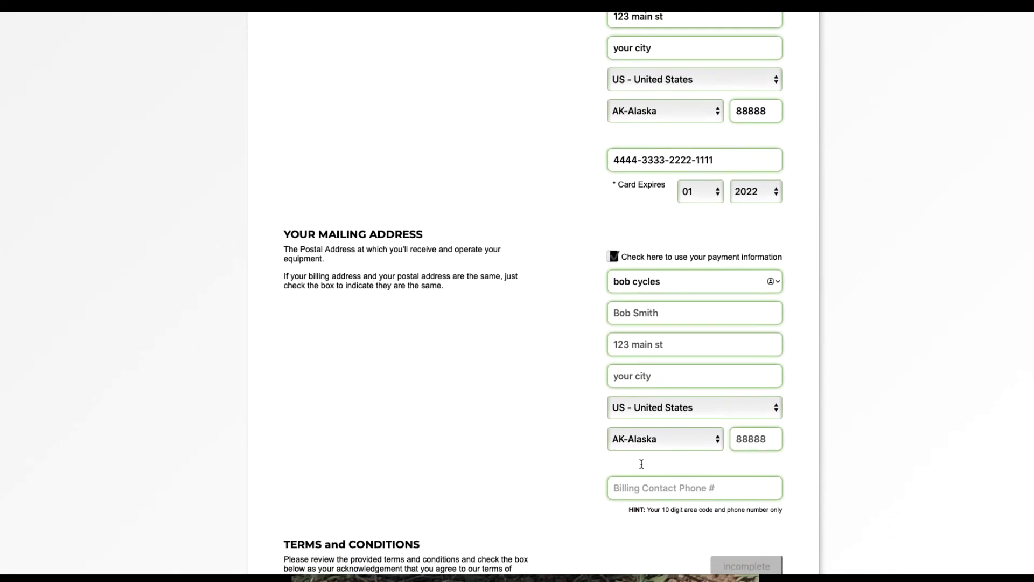
left_click(642, 489)
type("88")
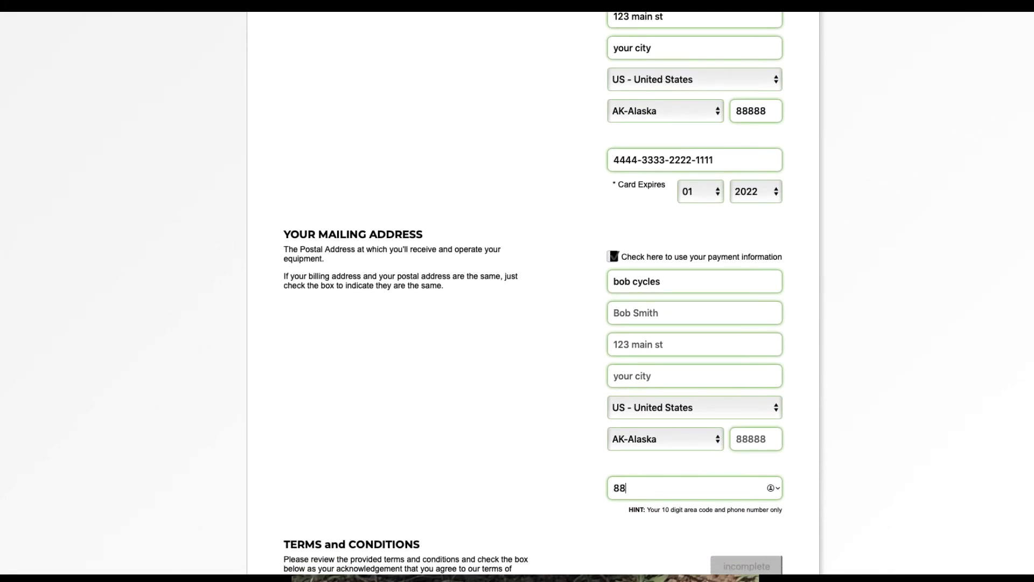
type("85554477")
scroll(523, 433, "down", 5)
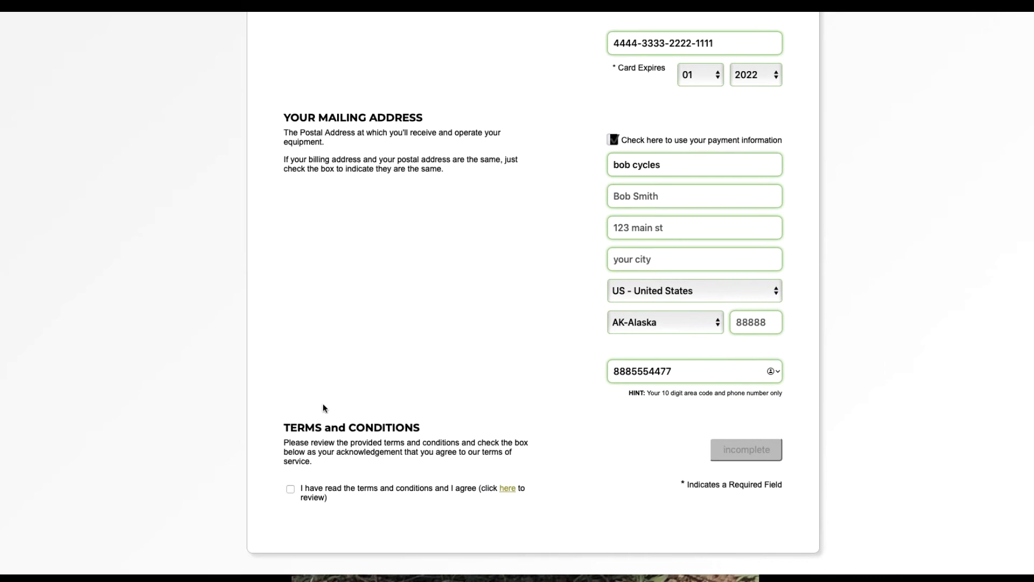
Open the Terms and Conditions of Service page via the 'here' link and scroll through it.
left_click(507, 489)
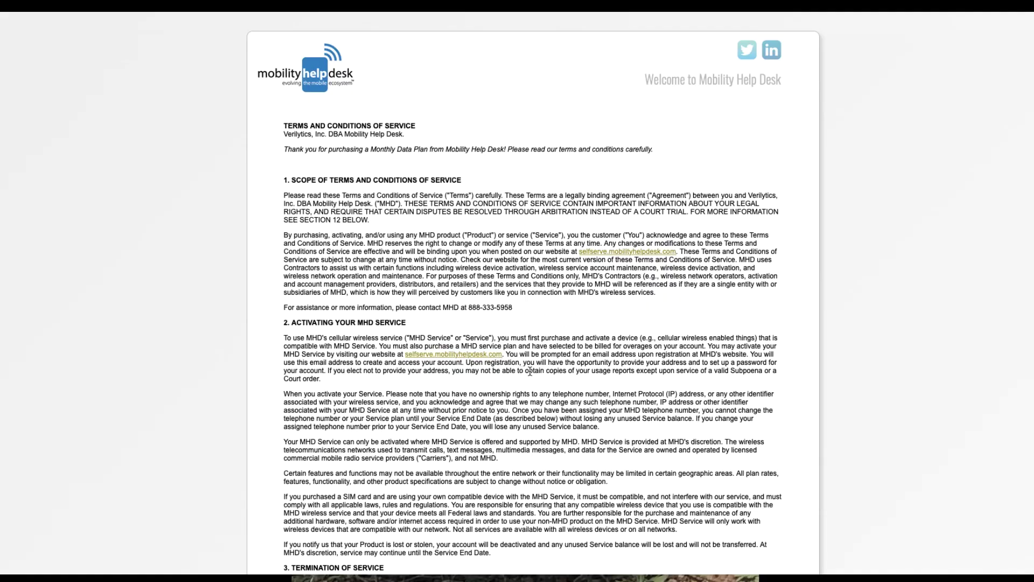
scroll(530, 371, "down", 8)
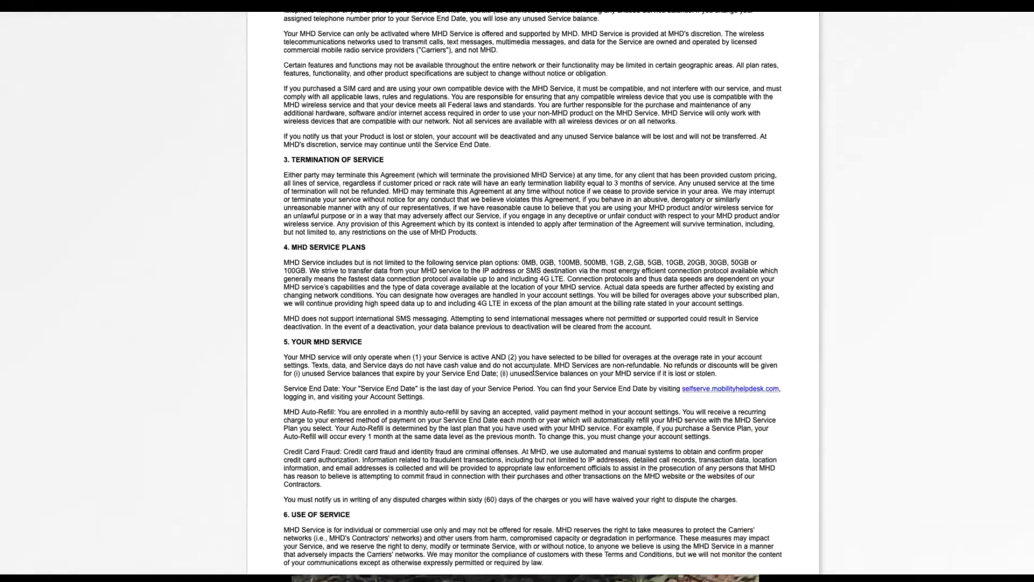